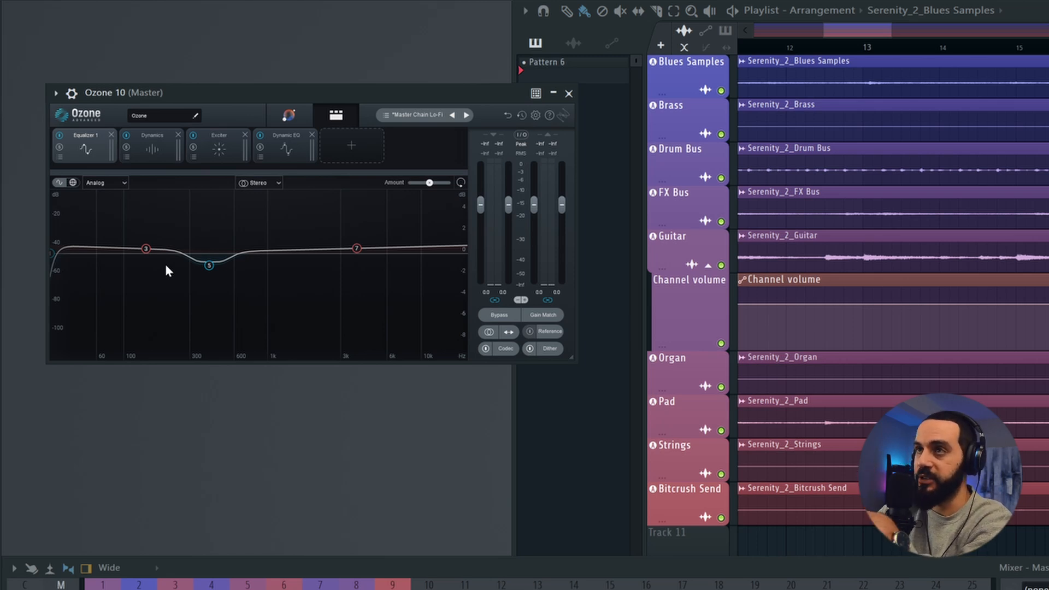
Review the settings of the Dynamics, Exciter and Dynamic EQ modules in the master's Ozone 10 chain
click(153, 151)
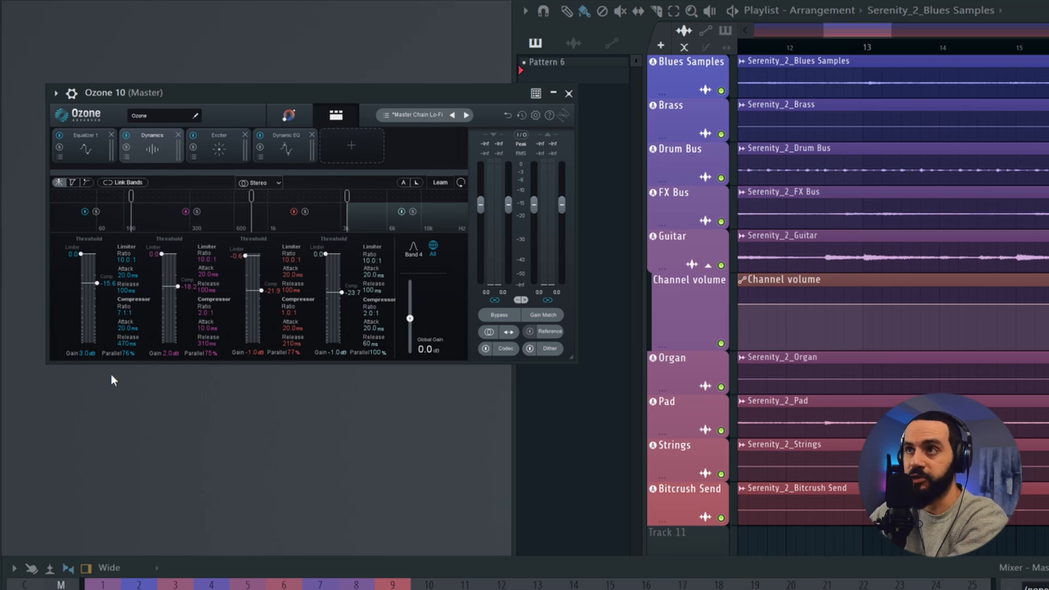
click(218, 148)
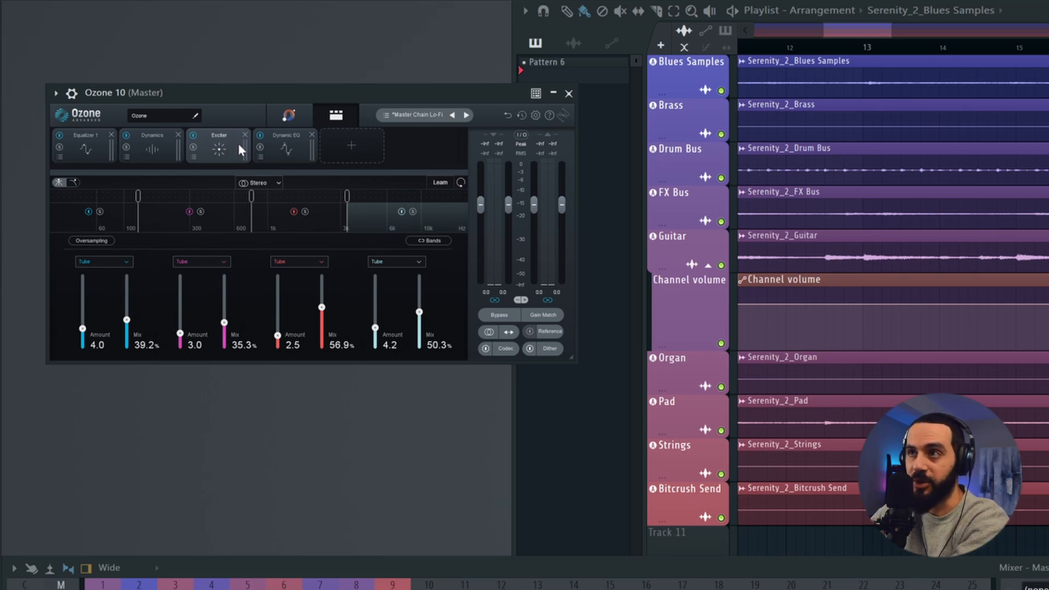
click(289, 151)
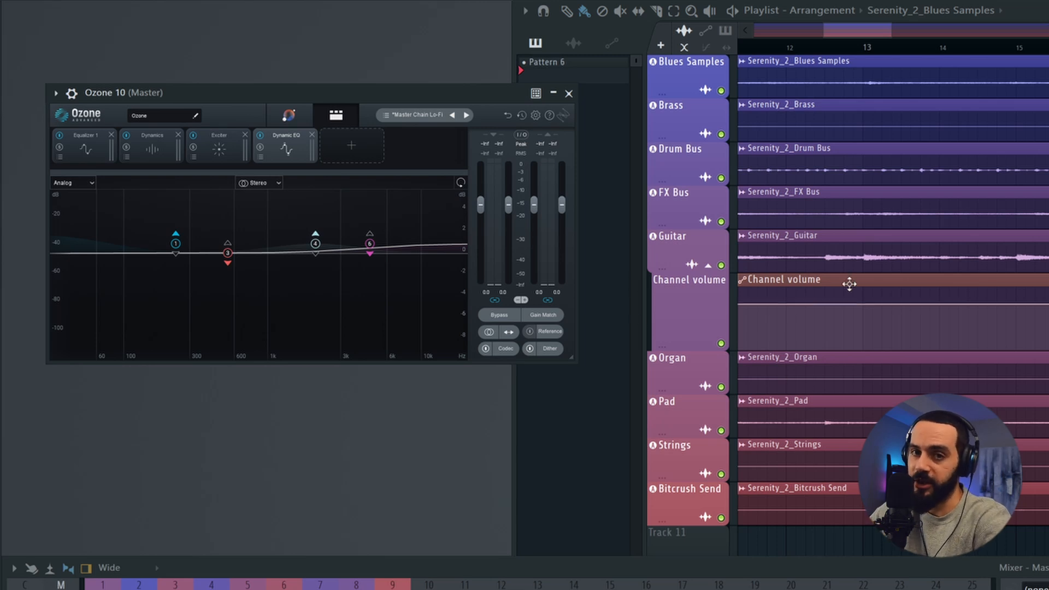
Play the mix and compare it with Ozone 10 on the master switched off and back on
key(space)
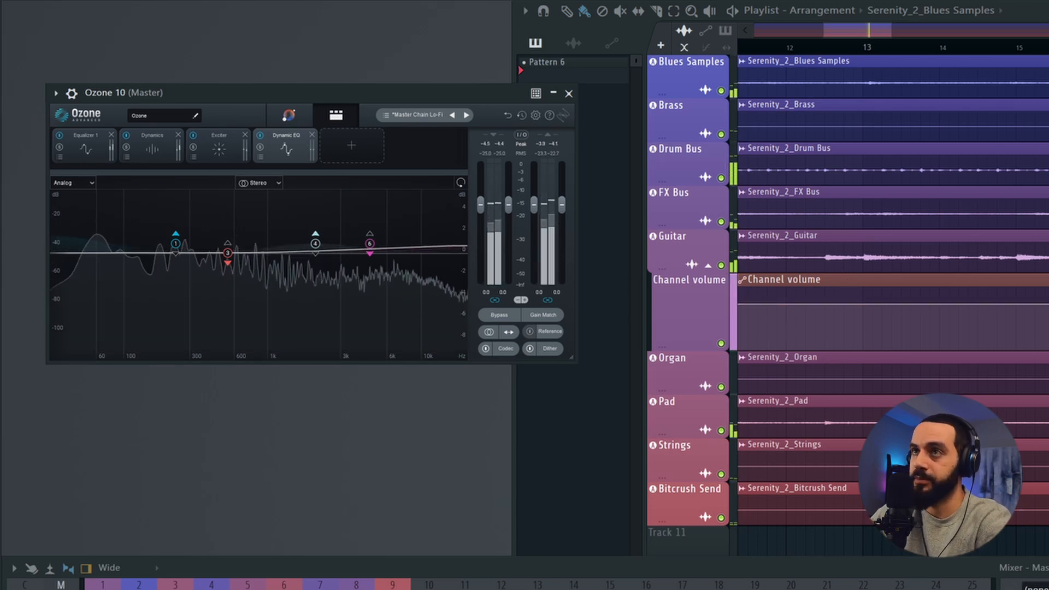
click(72, 93)
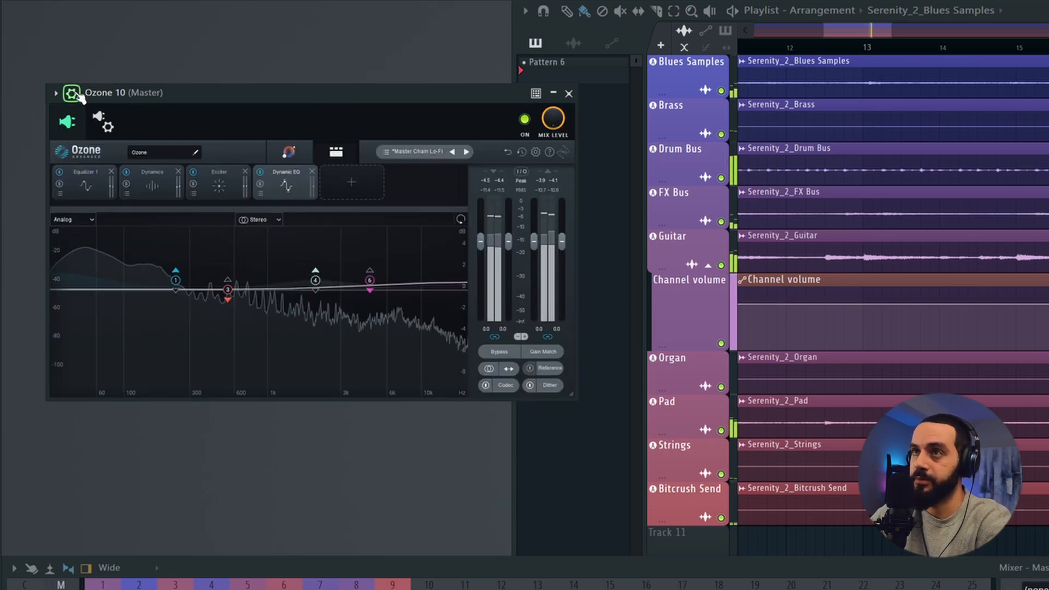
click(528, 125)
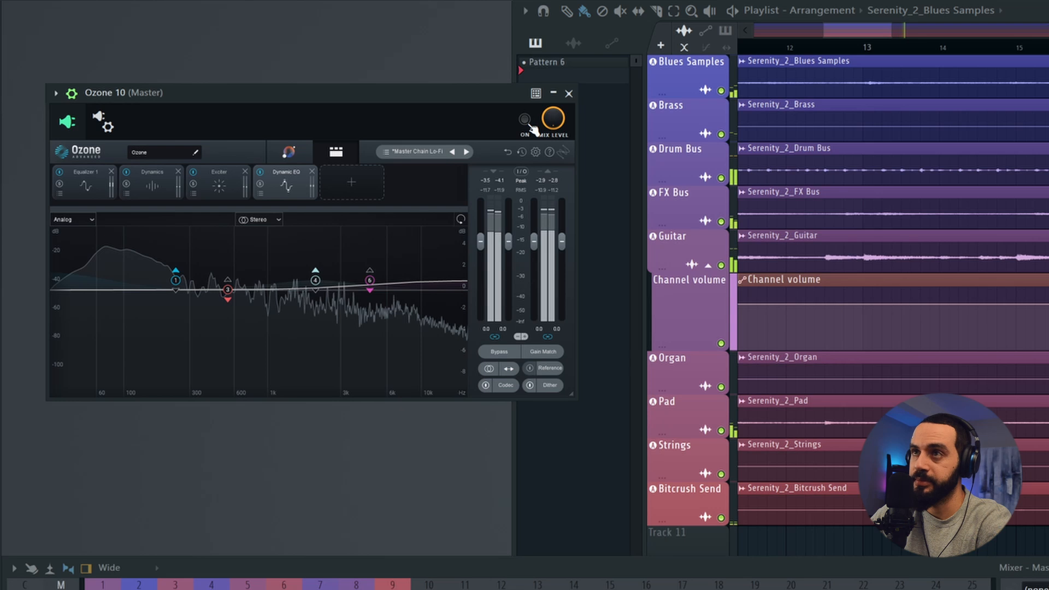
click(528, 126)
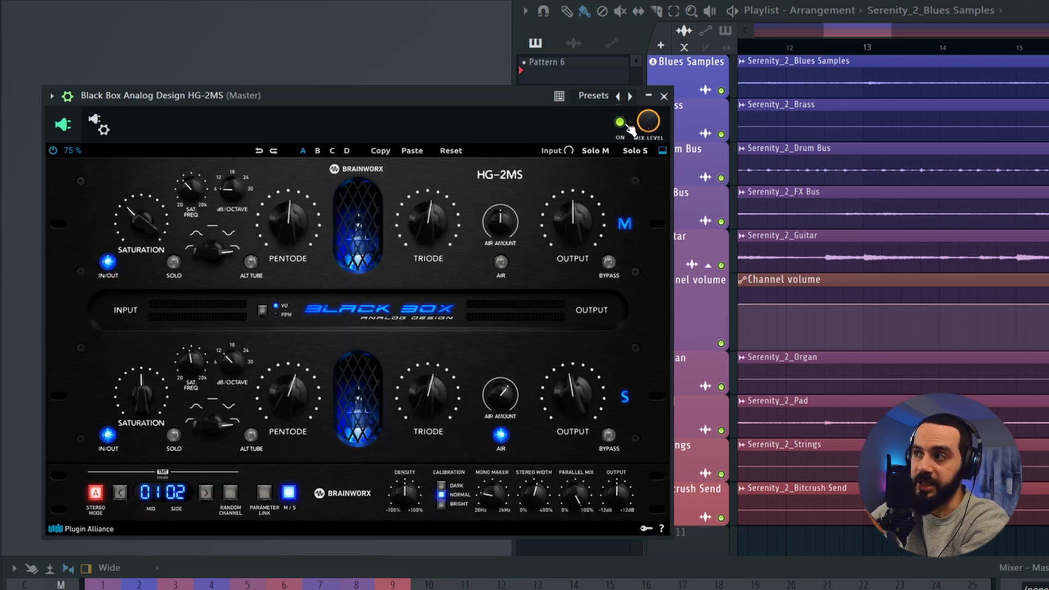
Play the mix and compare it with the Black Box HG-2MS saturation switched off and back on
key(space)
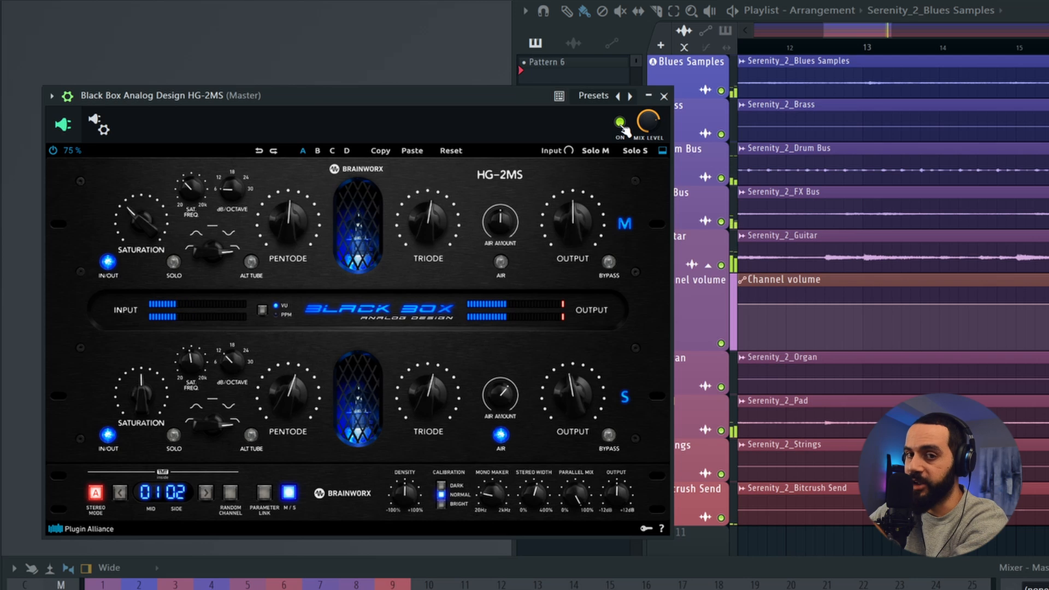
click(622, 124)
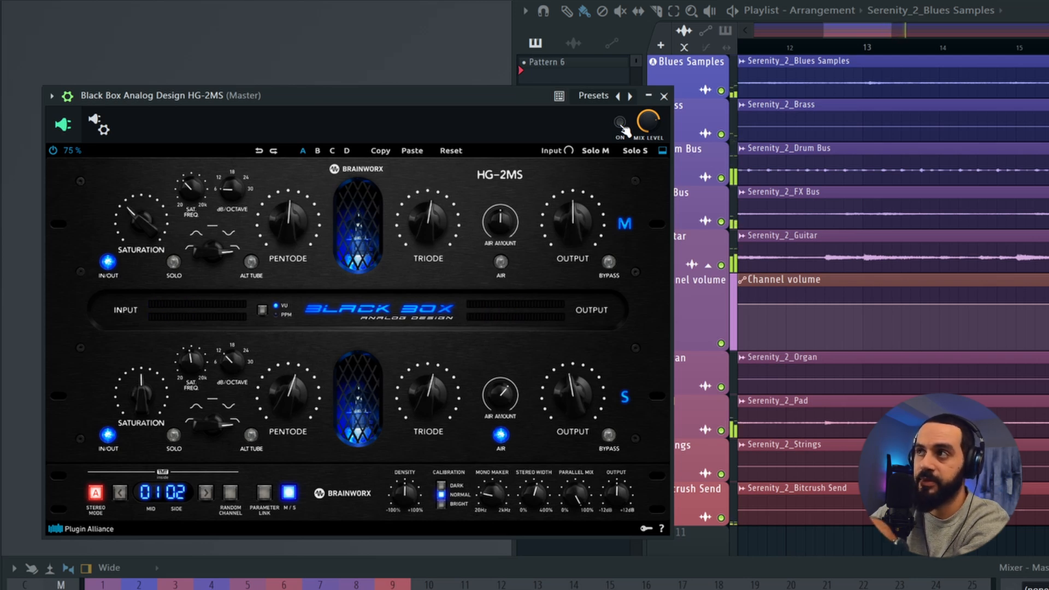
click(621, 124)
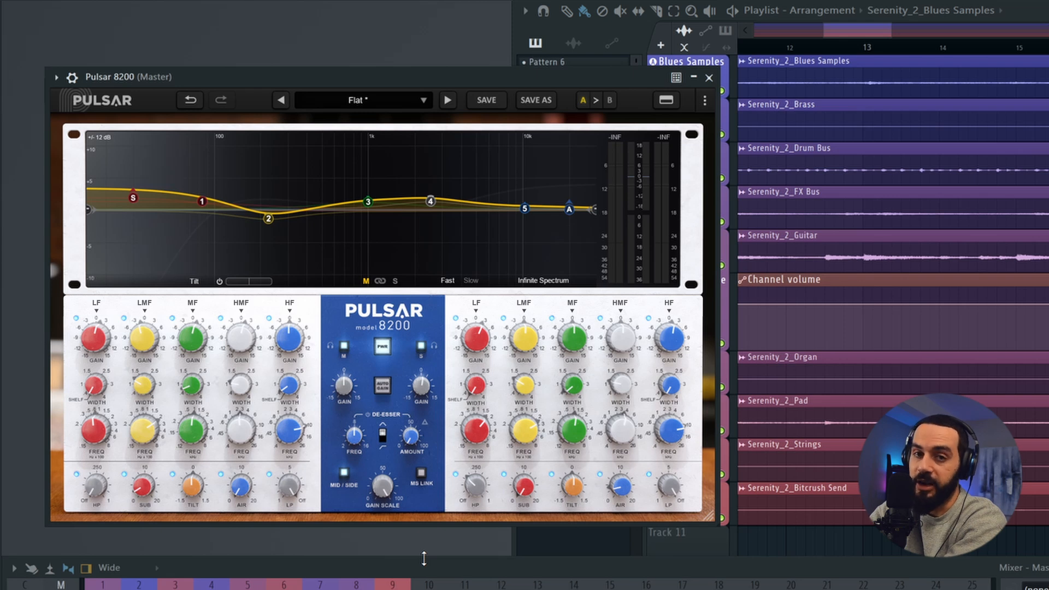
Show the side-channel EQ curve in Pulsar 8200 and compare the playing mix with the equalizer bypassed and active
click(395, 281)
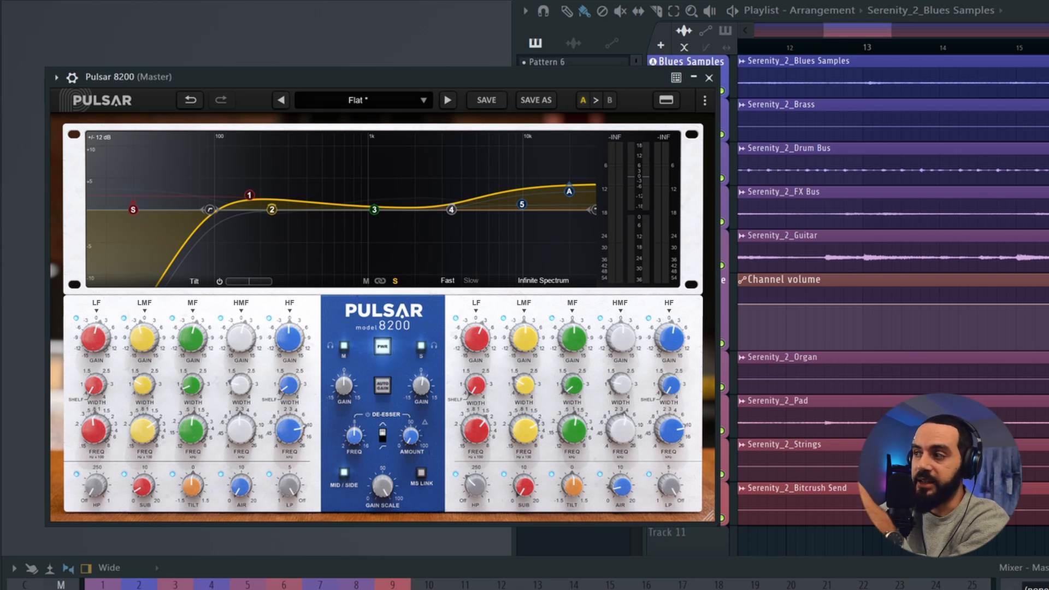
click(384, 346)
key(space)
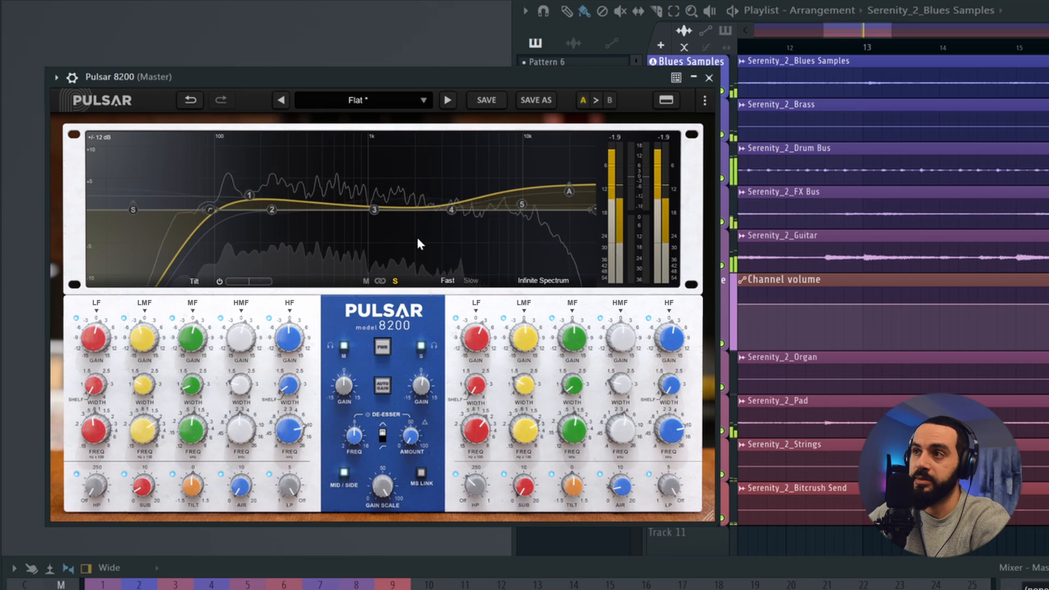
click(385, 350)
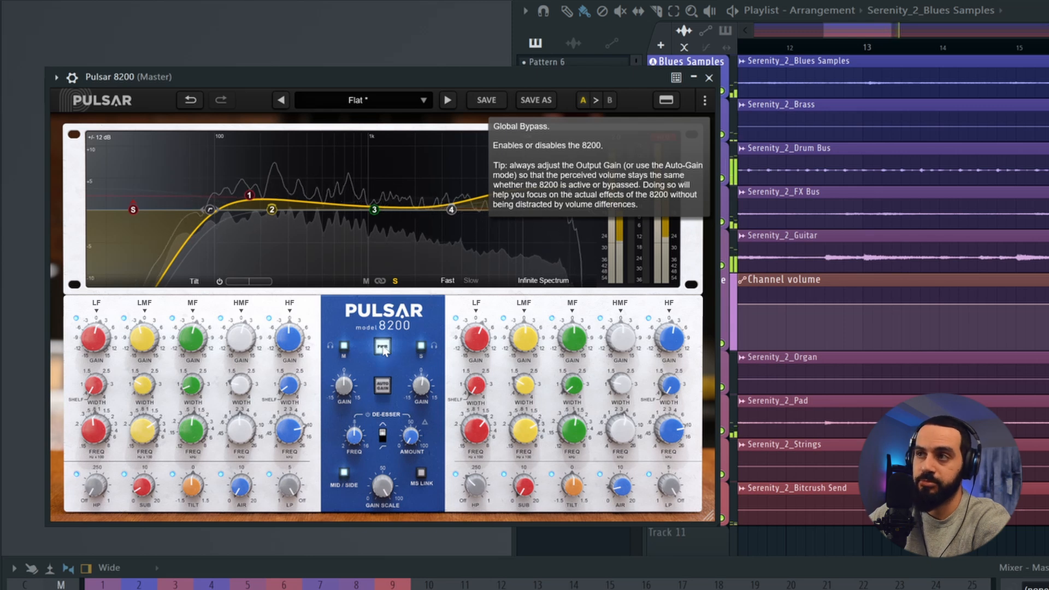
click(384, 350)
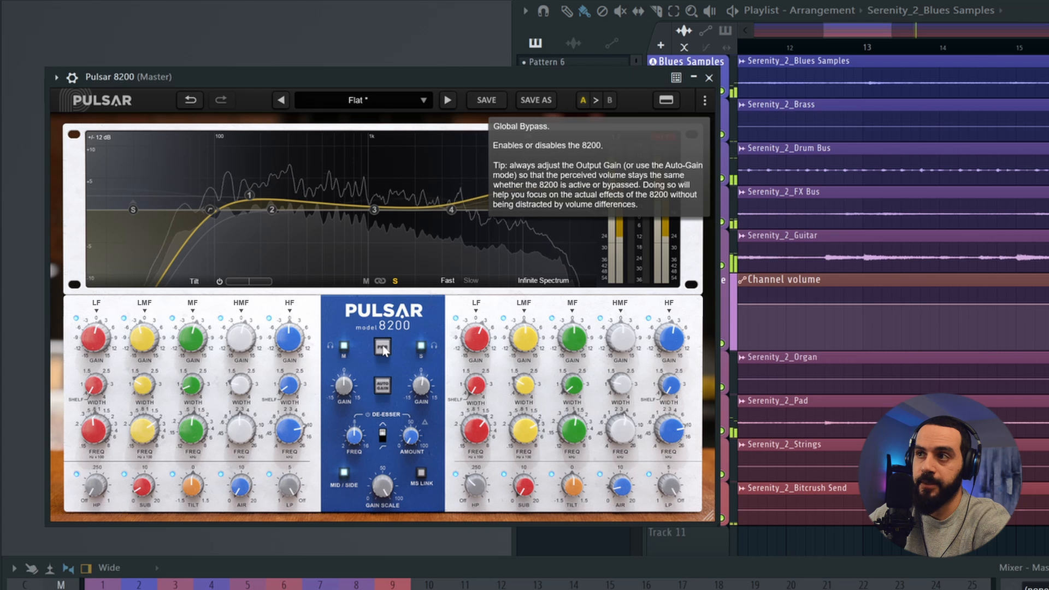
click(384, 351)
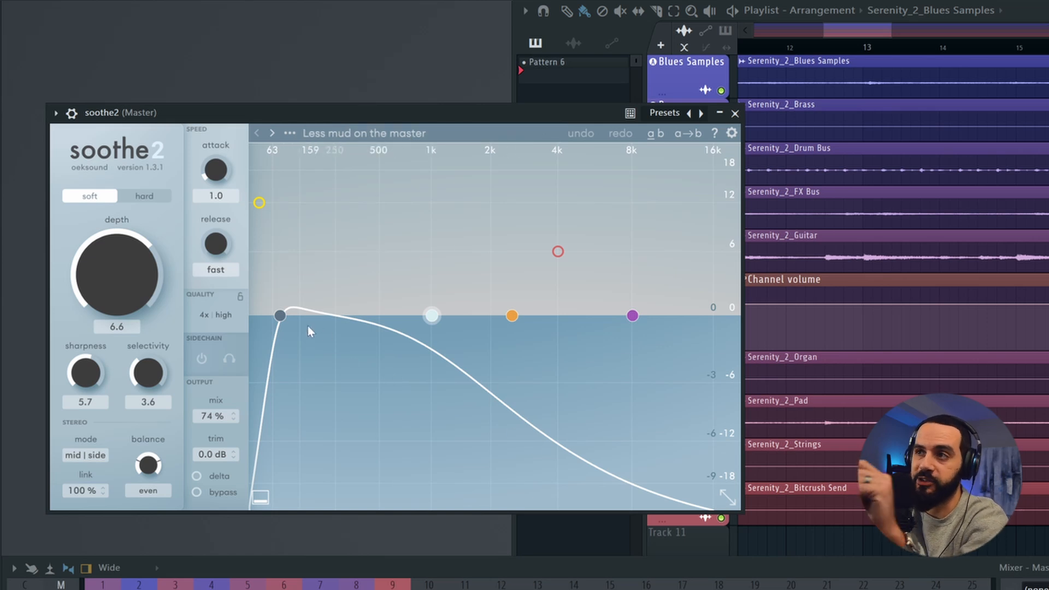
Listen to only the signal soothe2 removes by enabling delta during playback, then turn delta off
click(197, 476)
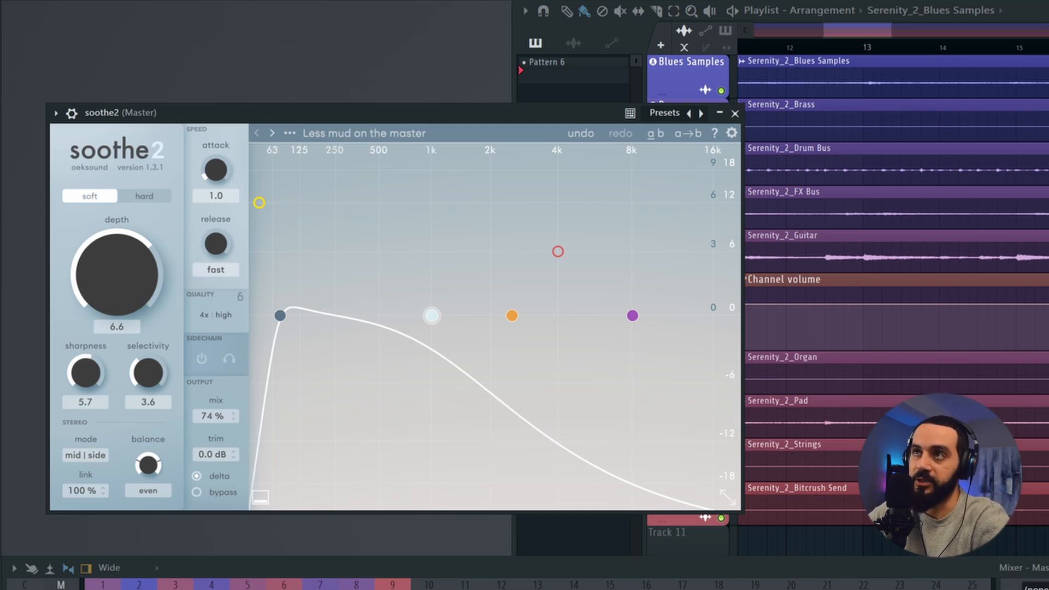
key(space)
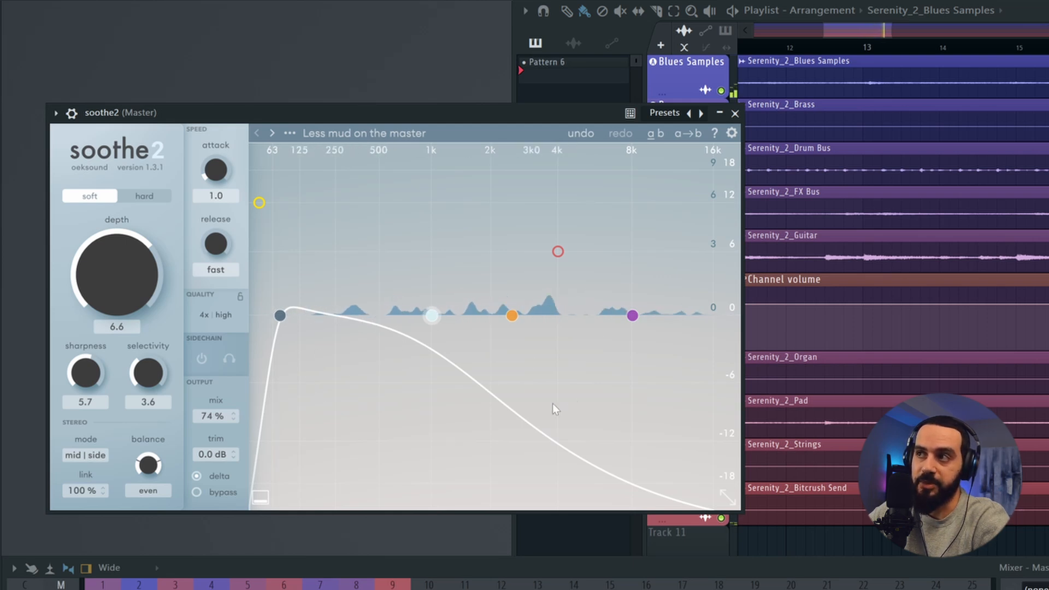
click(198, 478)
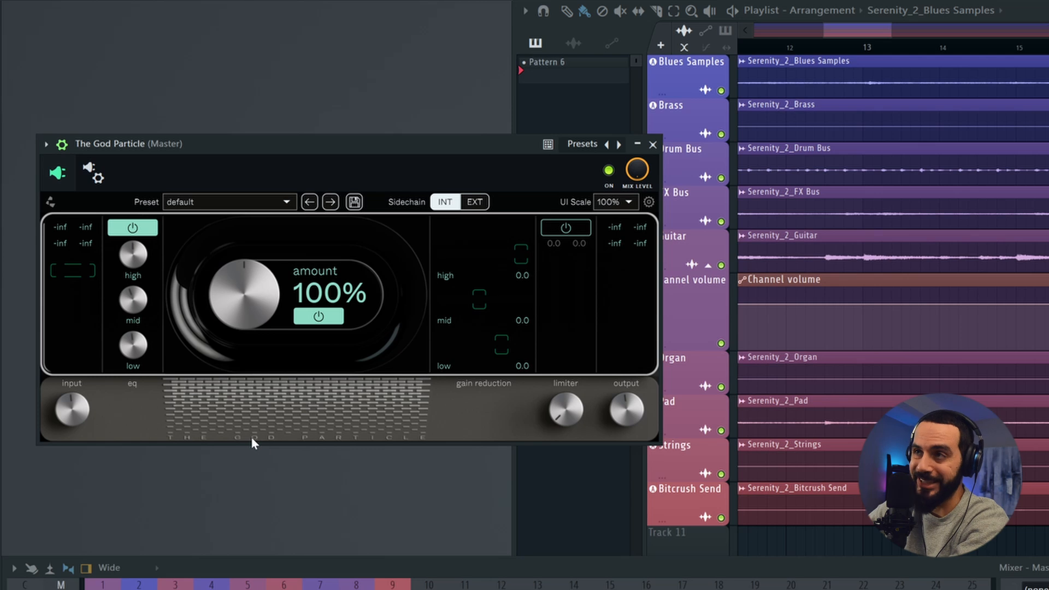
Compare the playing mix with The God Particle disabled and re-enabled on the master
click(608, 170)
key(space)
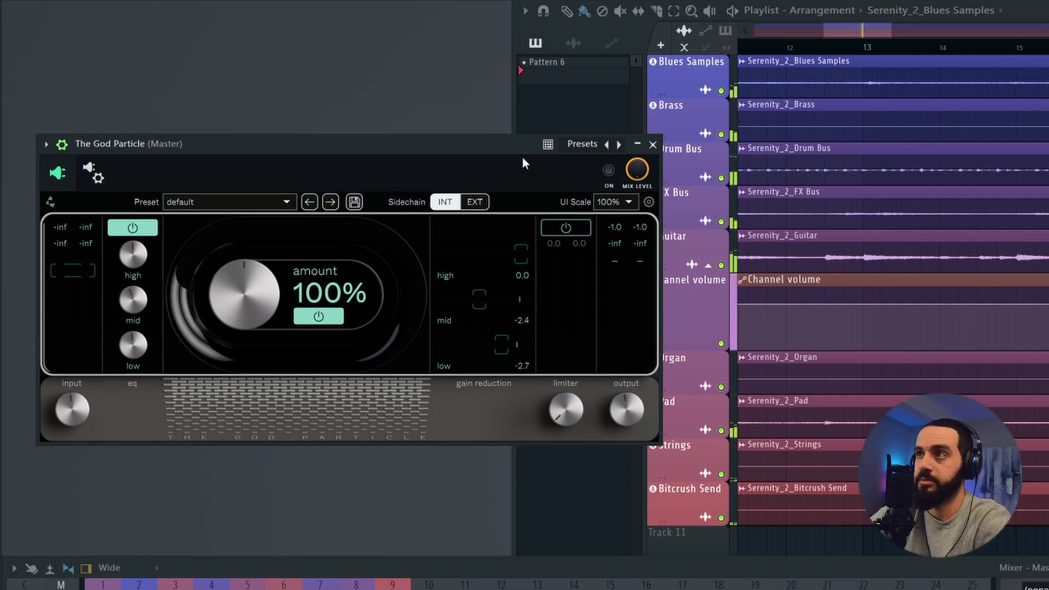
click(608, 170)
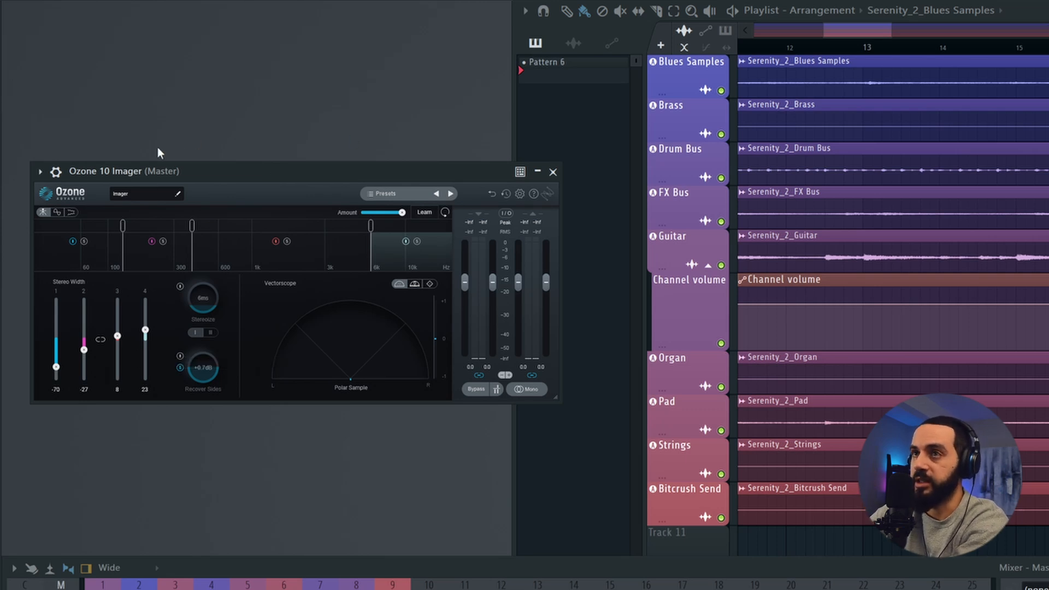
Compare the playing mix with the Ozone 10 Imager bypassed and active to hear its stereo widening
click(475, 390)
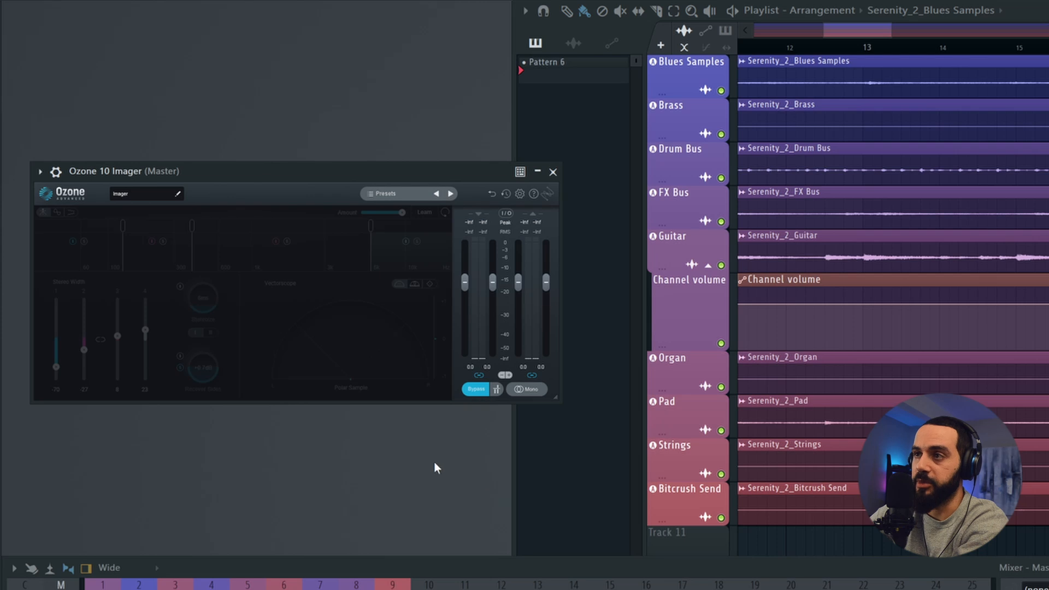
key(space)
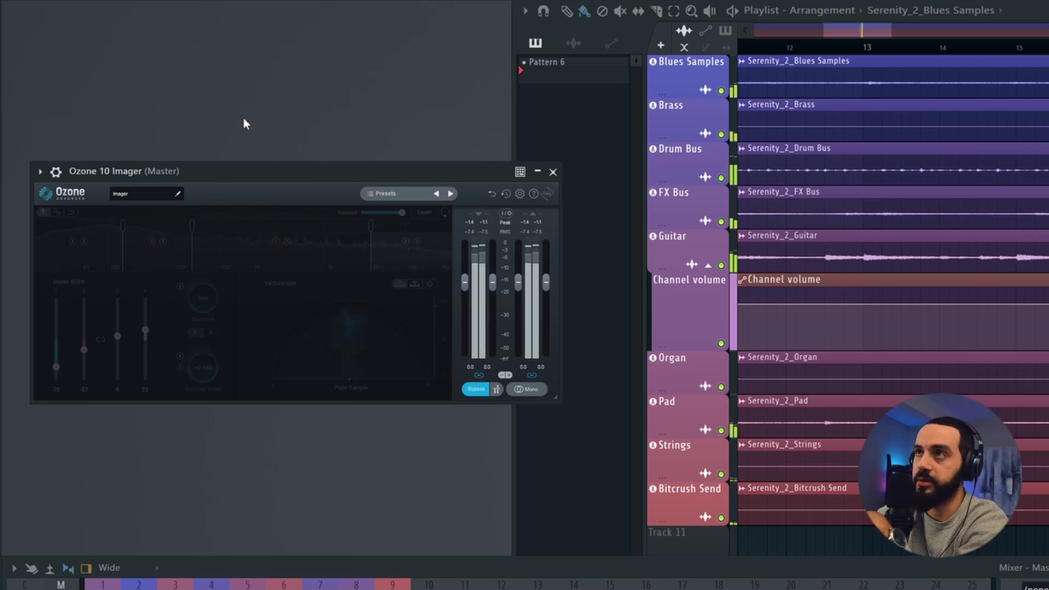
click(476, 391)
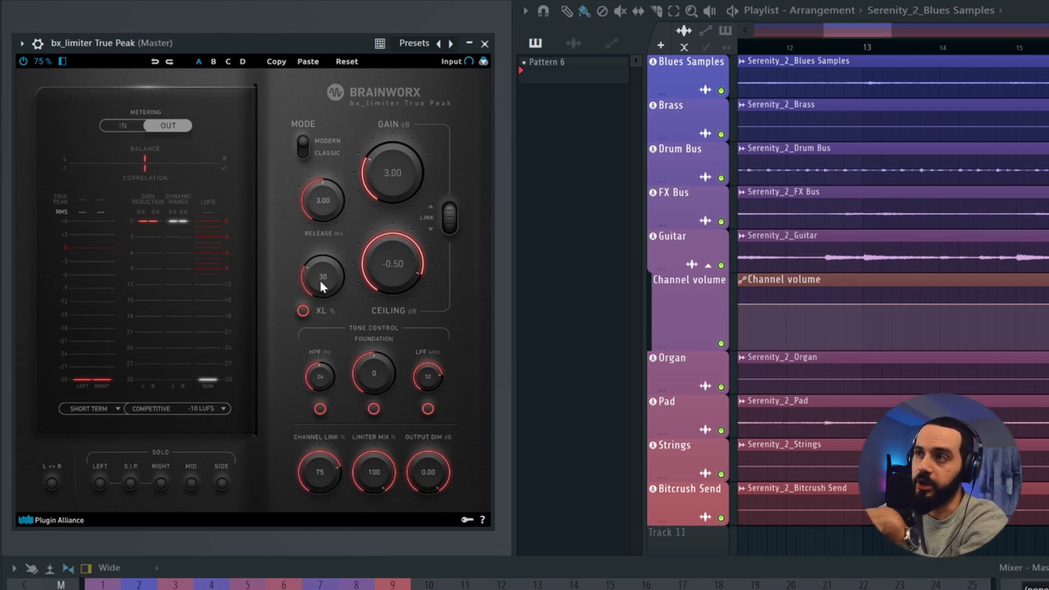
Compare the playing mix with bx_limiter True Peak switched off and back on
click(1027, 588)
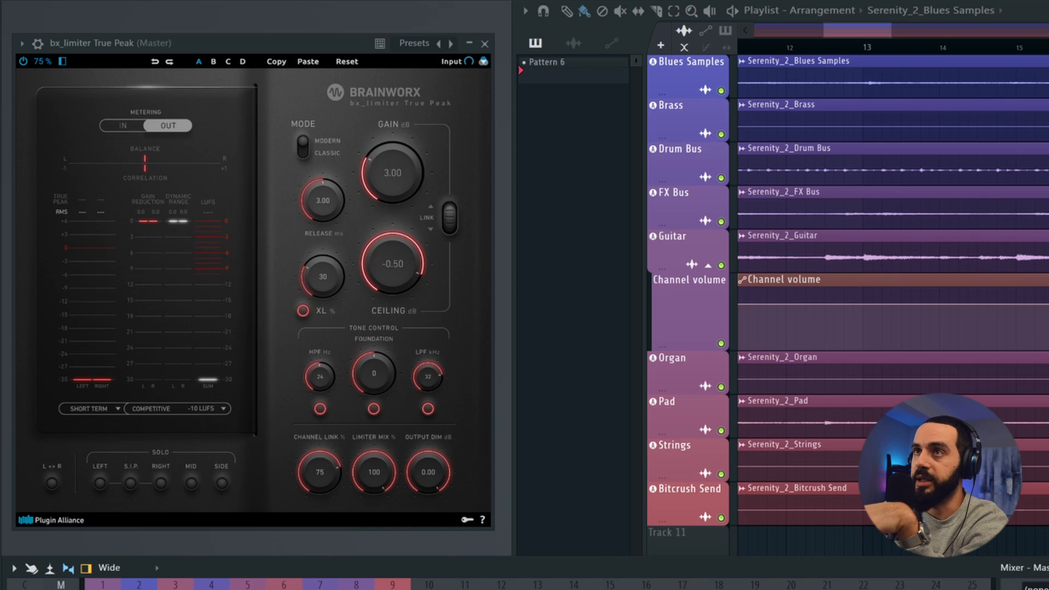
click(21, 62)
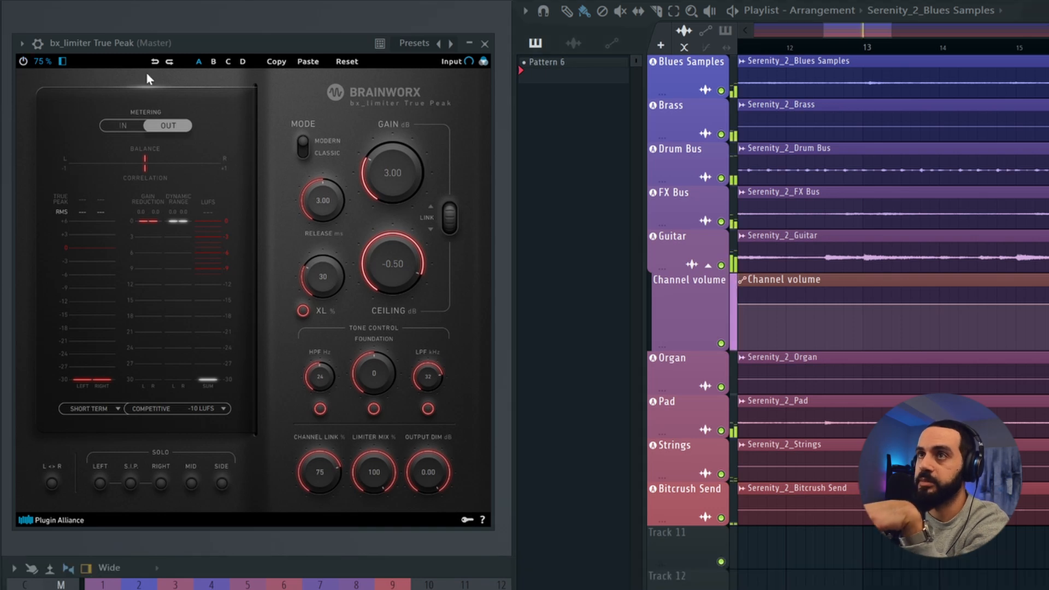
click(24, 61)
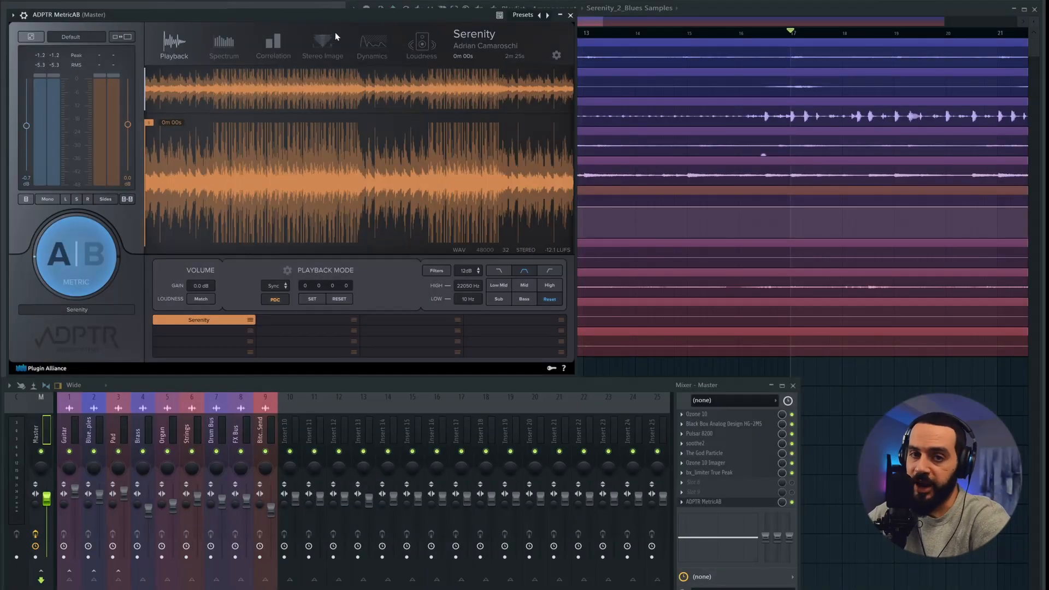
Disable the seven master effects from Ozone 10 through bx_limiter True Peak, leaving only ADPTR MetricAB active
click(791, 414)
click(792, 424)
click(792, 434)
click(791, 444)
click(792, 453)
click(791, 464)
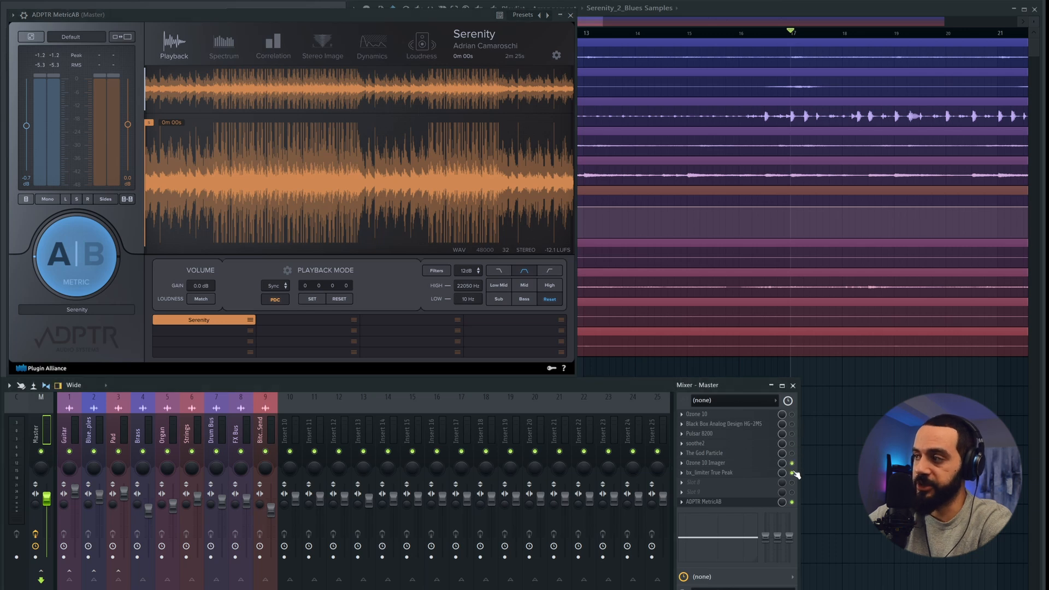
click(792, 473)
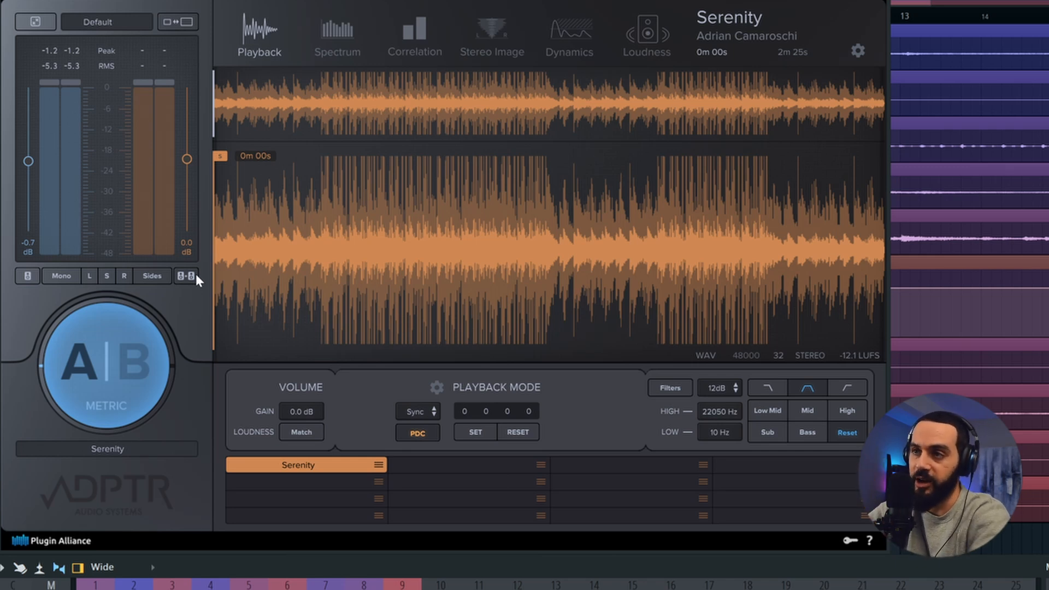
Loudness-match the Serenity reference track to the unprocessed mix in MetricAB and check it during playback
click(306, 433)
key(space)
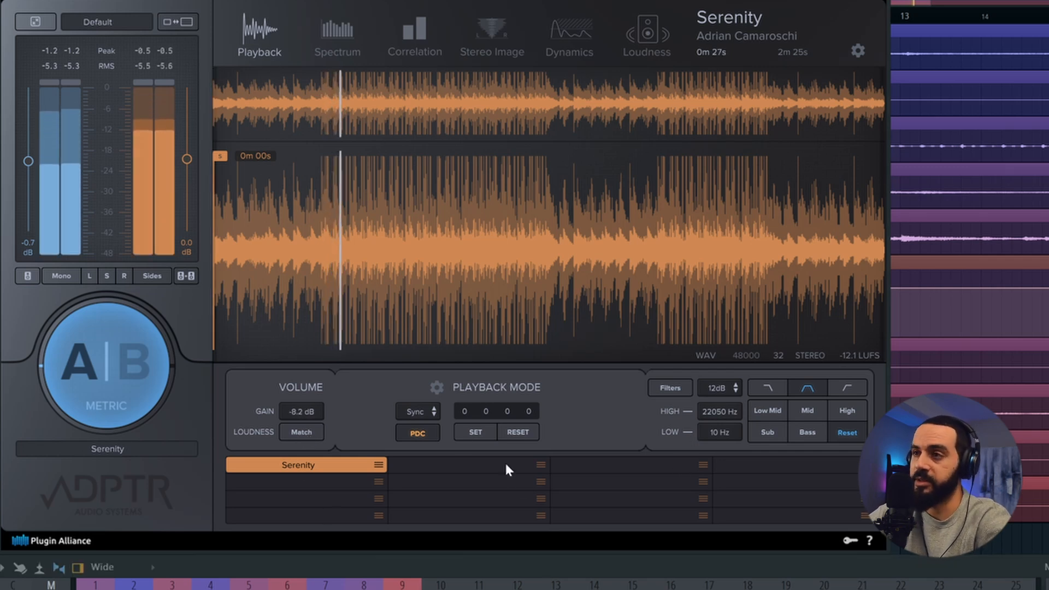
key(space)
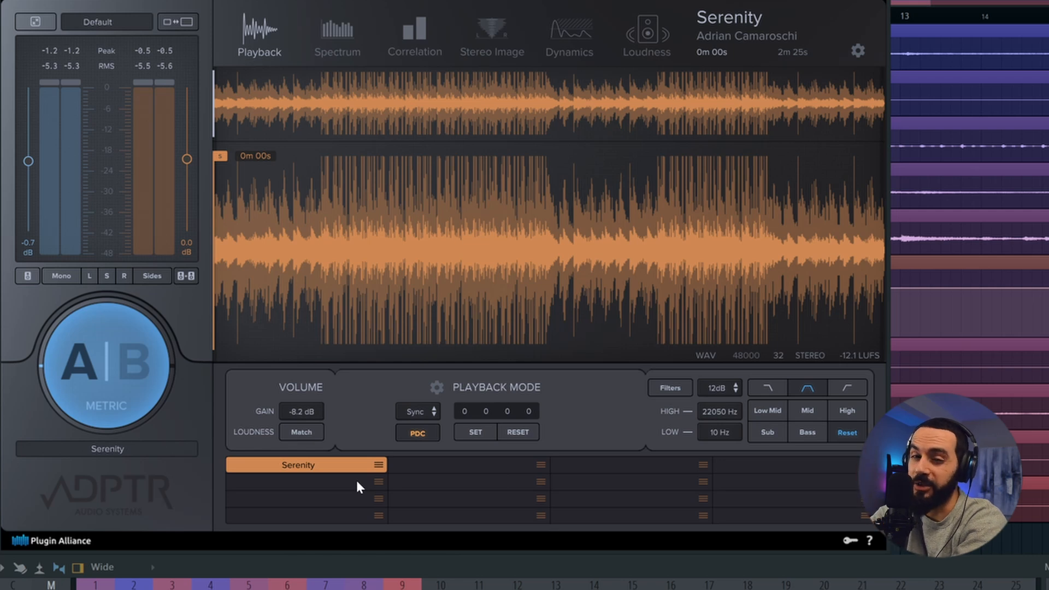
Show MetricAB's loudness meters and alternate between the unprocessed mix (A) and the mastered Serenity reference (B) during playback
click(647, 36)
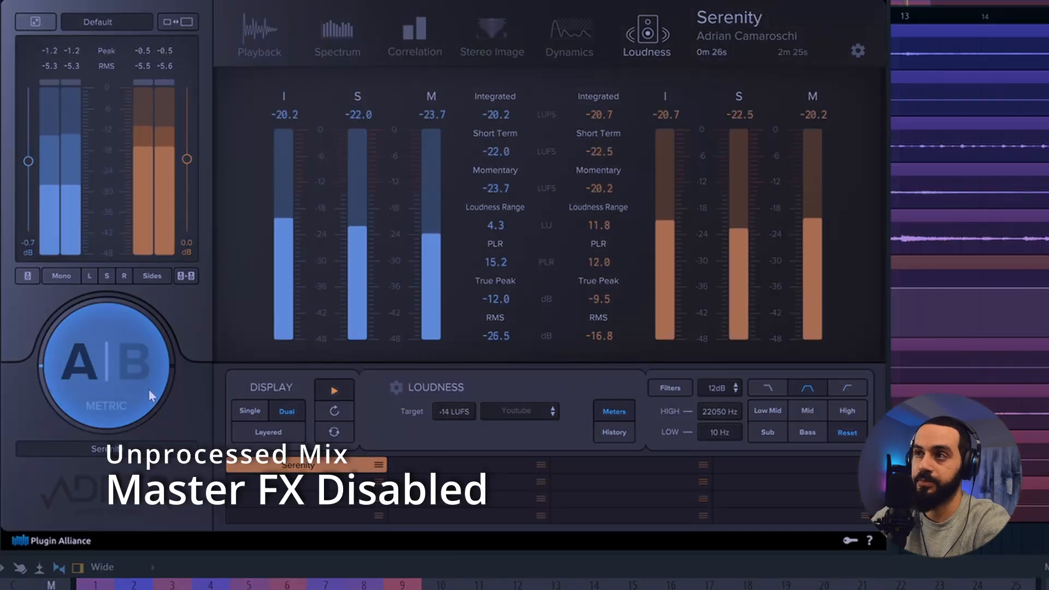
click(123, 375)
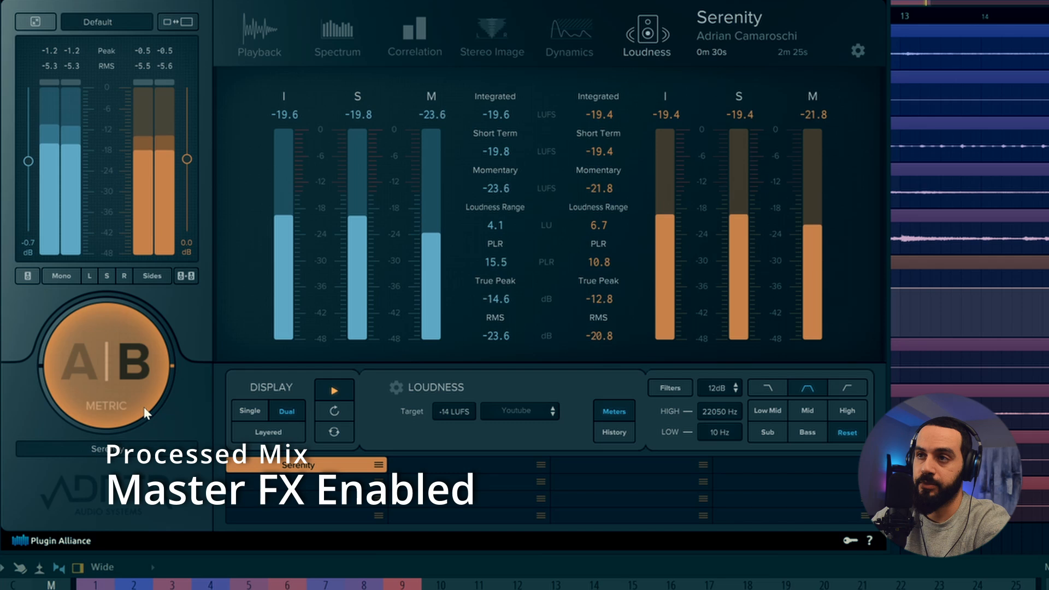
click(139, 376)
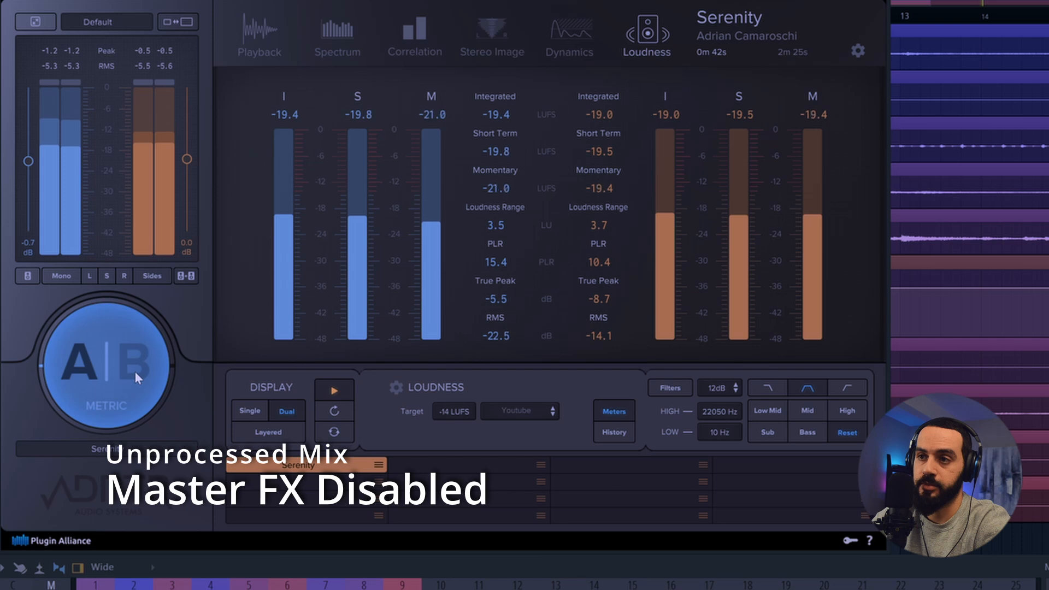
click(135, 374)
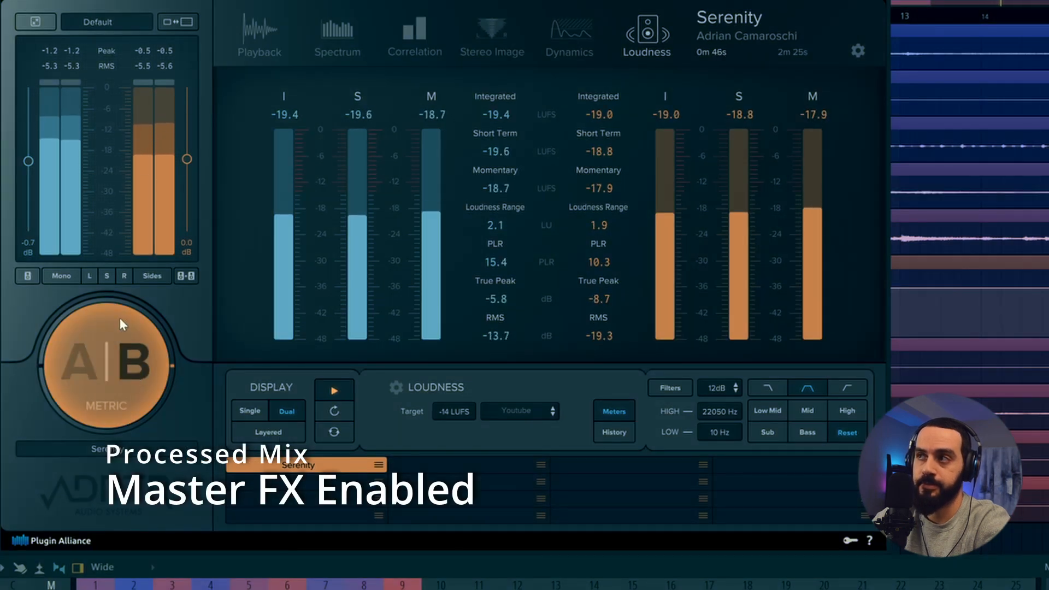
click(128, 369)
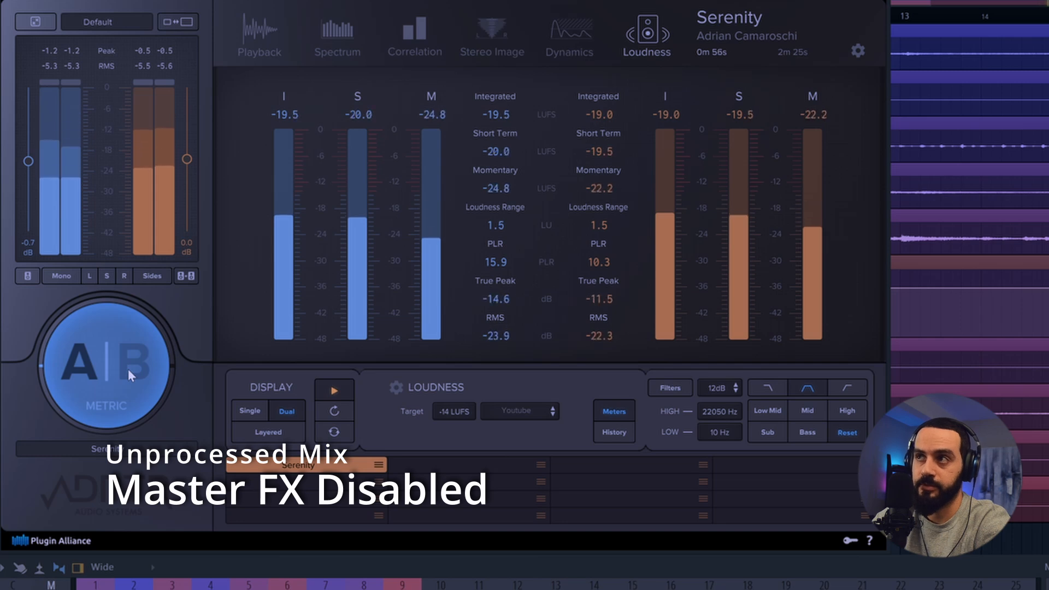
Switch monitoring to the mastered Serenity reference (B) and reset its playback gain to 0.0 dB
click(128, 368)
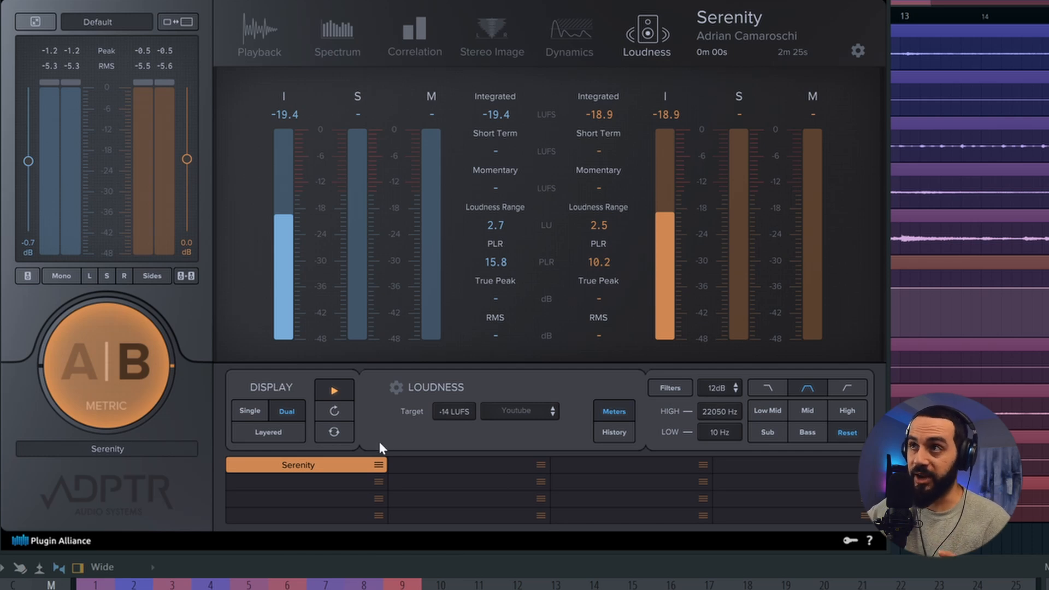
click(267, 46)
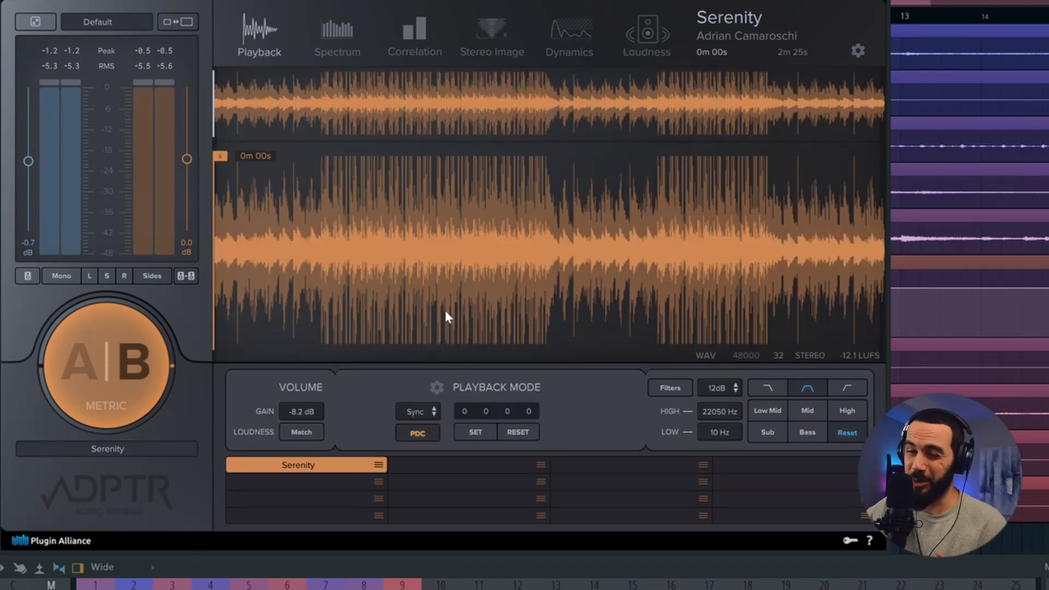
double_click(300, 413)
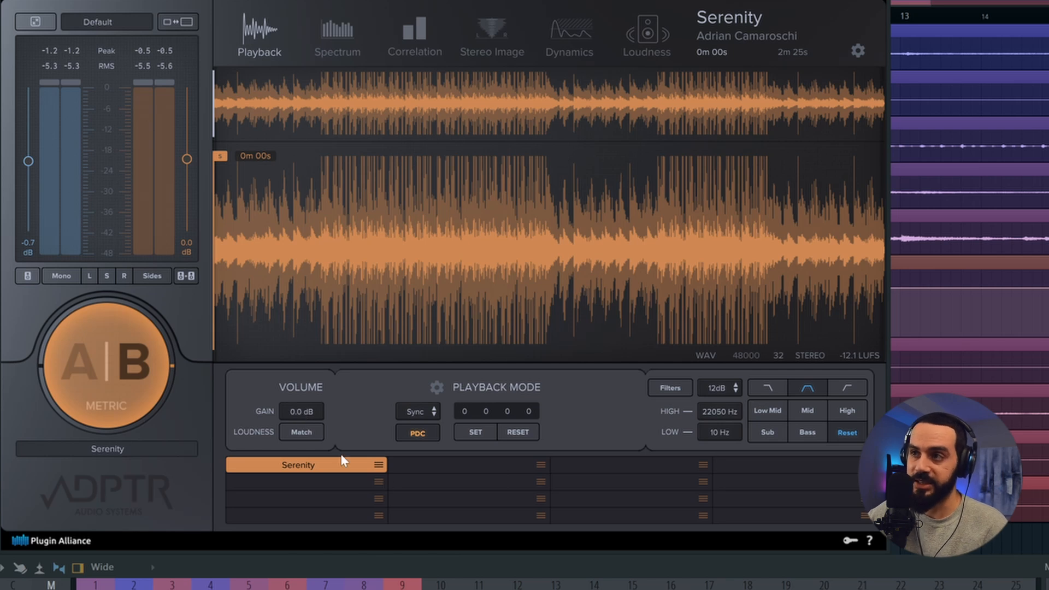
Play the unprocessed mix (A), switching to the Serenity master (B) during playback to compare them without loudness matching
click(106, 408)
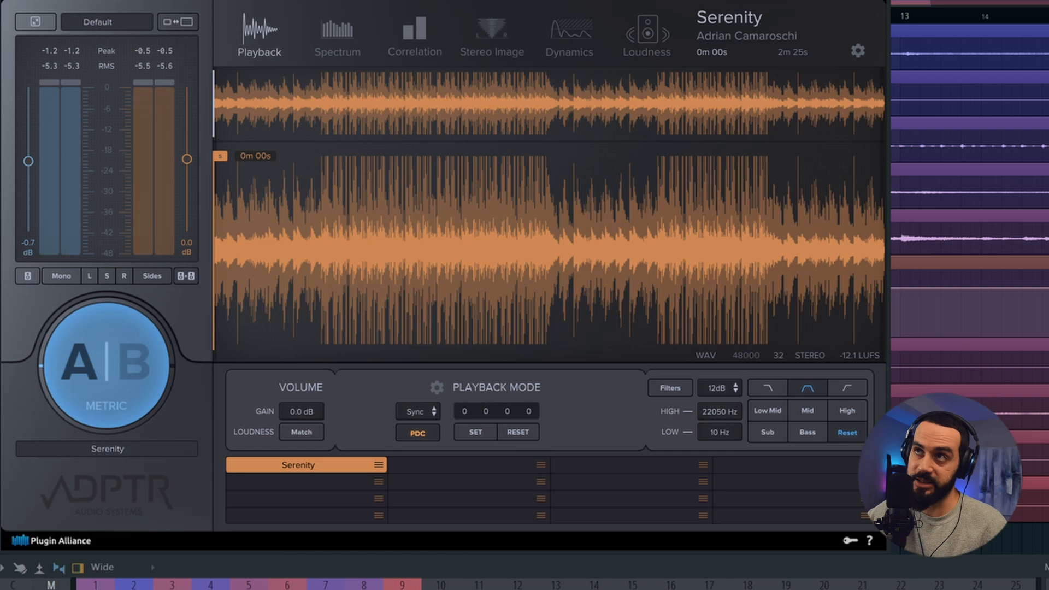
key(space)
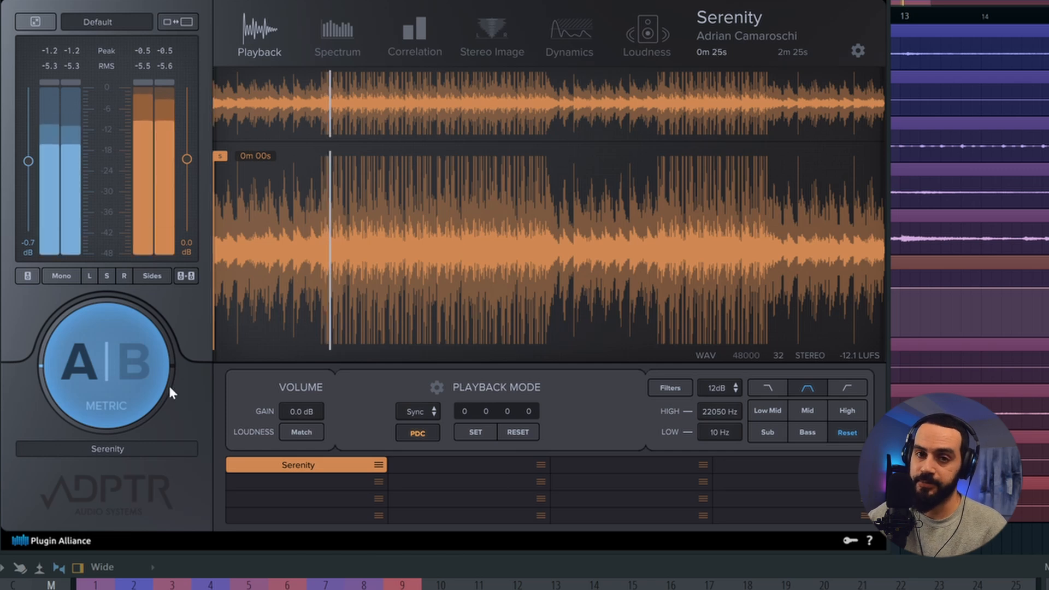
click(129, 388)
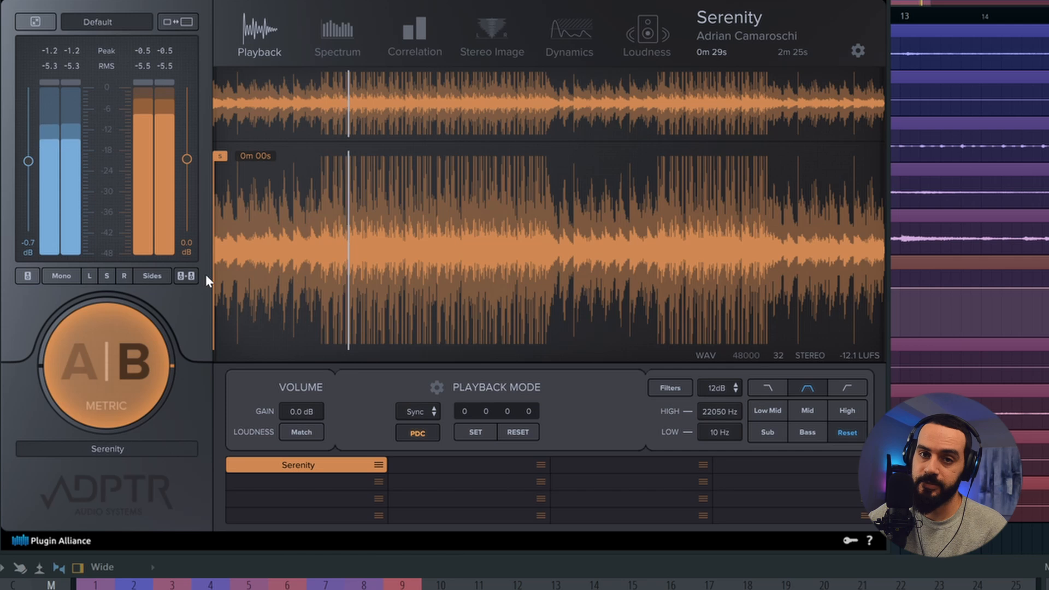